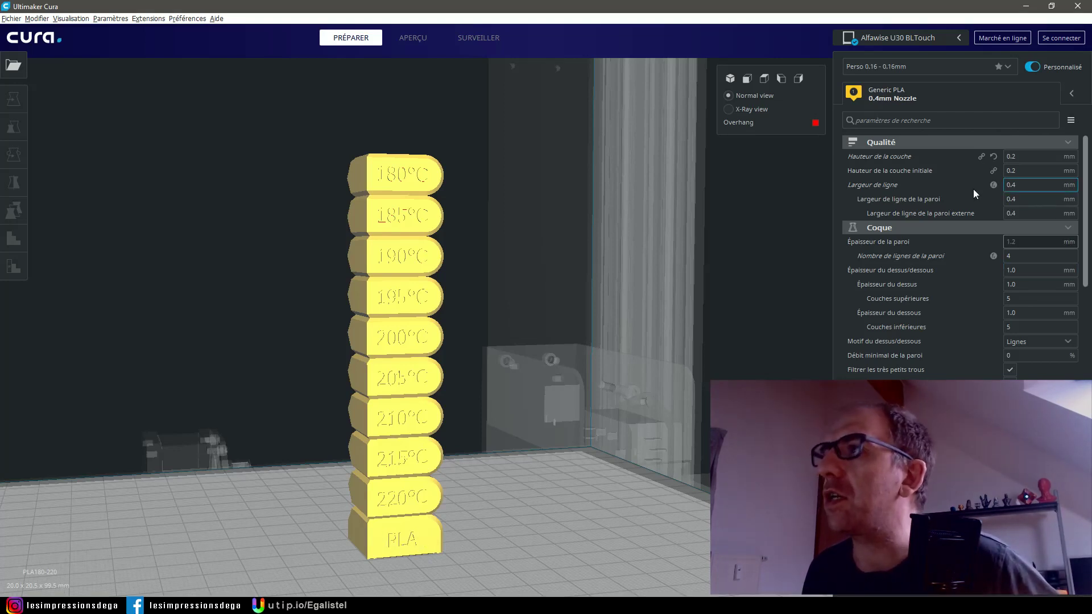
- Review the Matériau and Vitesse settings, keeping 225 °C printing temperature, and start saving the G-code
scroll(908, 285, "down", 3)
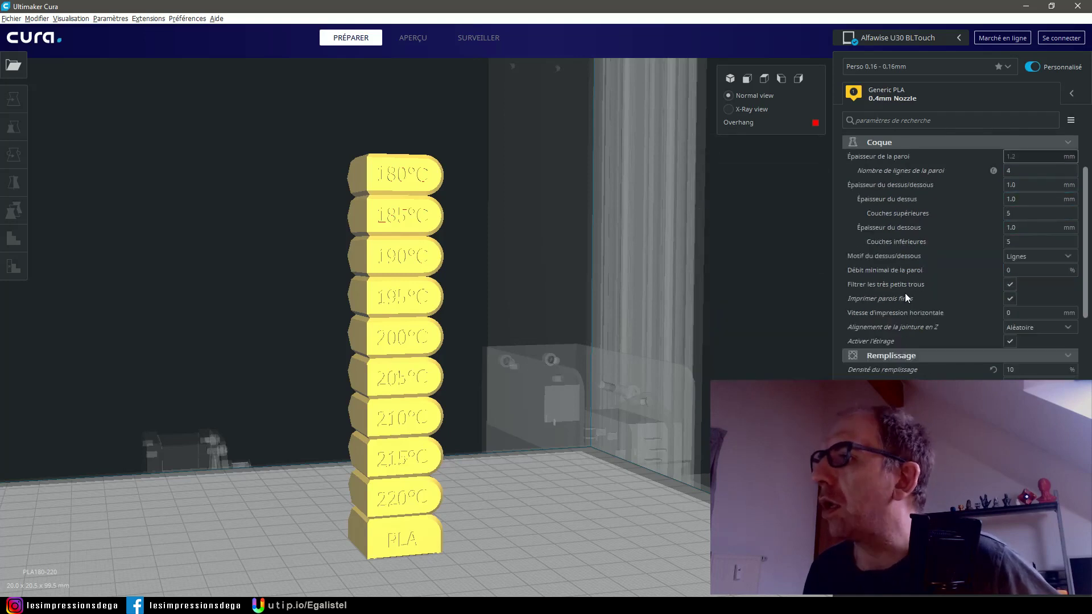
scroll(905, 293, "down", 4)
double_click(1033, 299)
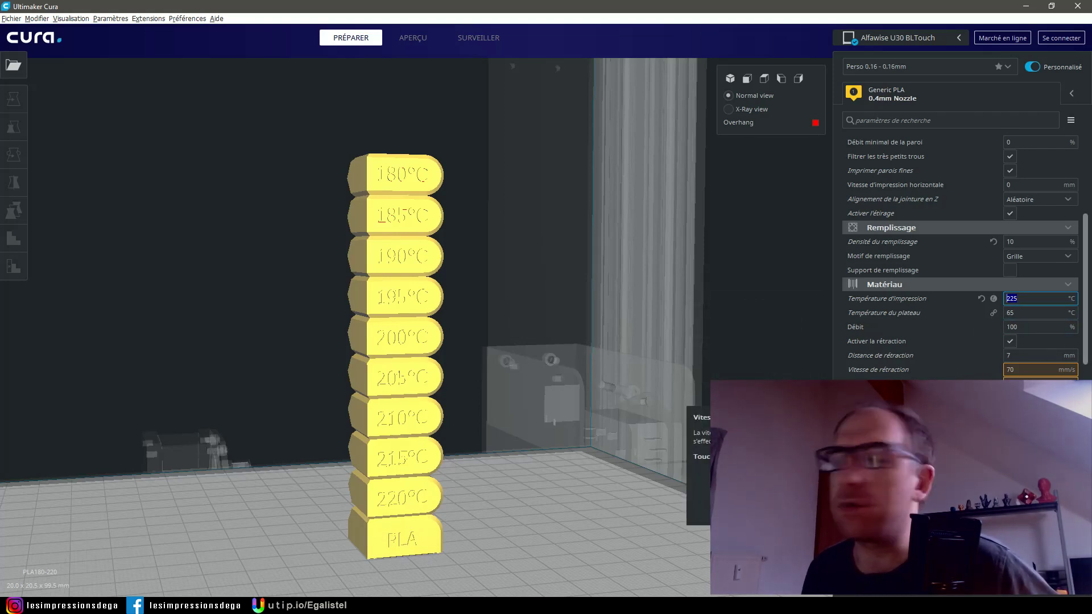
scroll(960, 256, "down", 5)
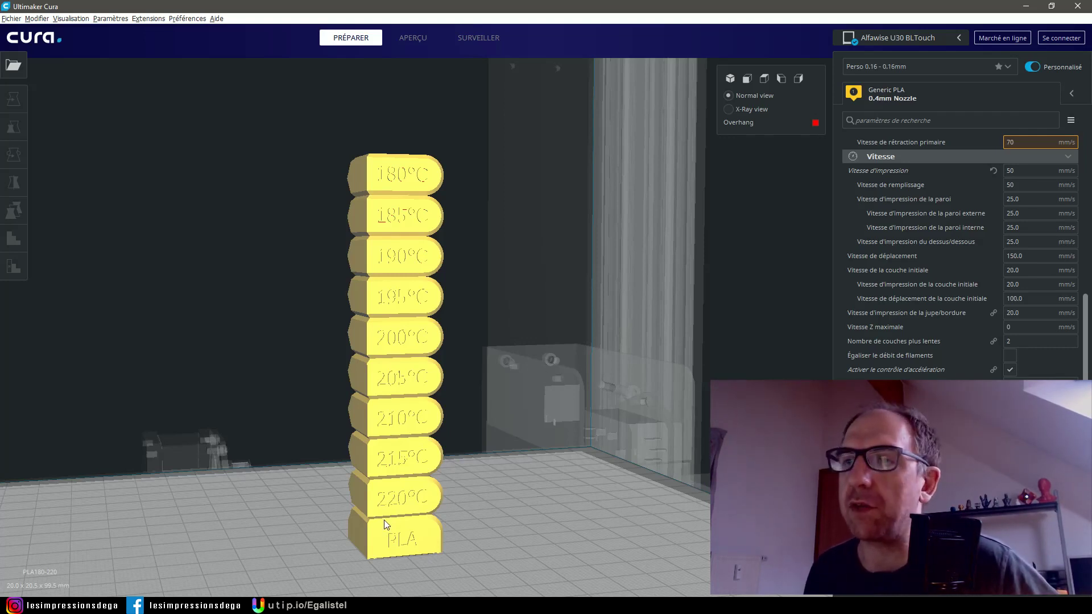
scroll(963, 306, "up", 3)
scroll(959, 311, "up", 3)
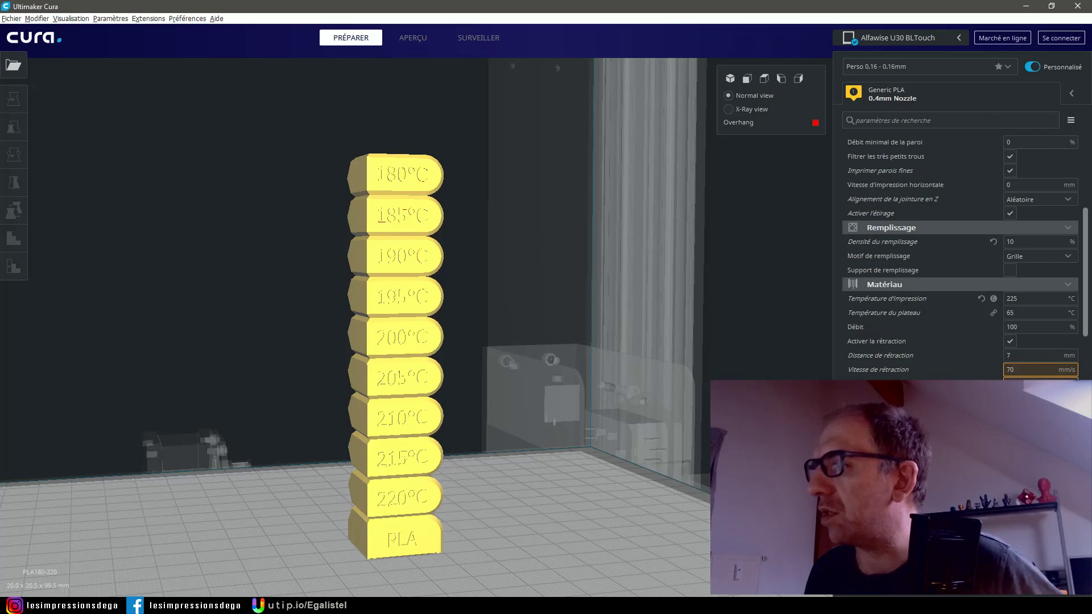
left_click(1013, 580)
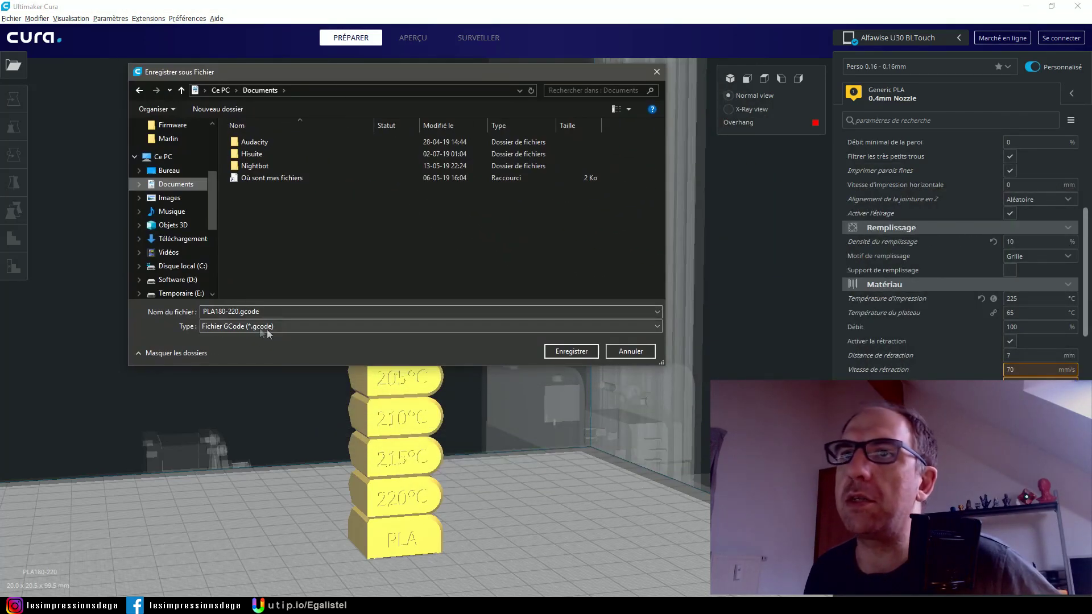
- Save the G-code as PLA180-220.gcode in Documents and play its layer preview simulation
left_click(284, 312)
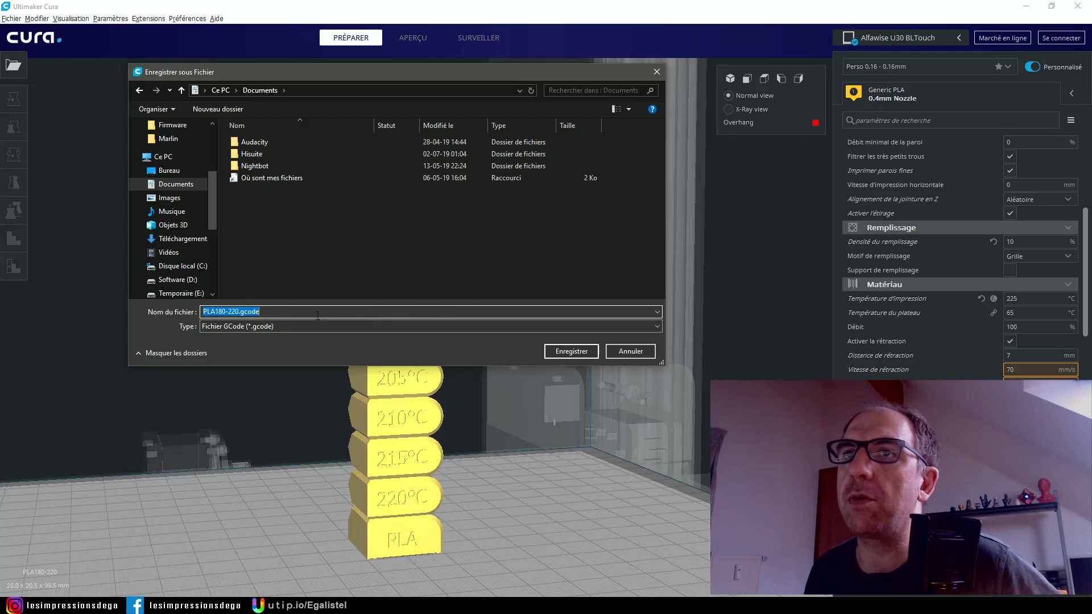
left_click(564, 352)
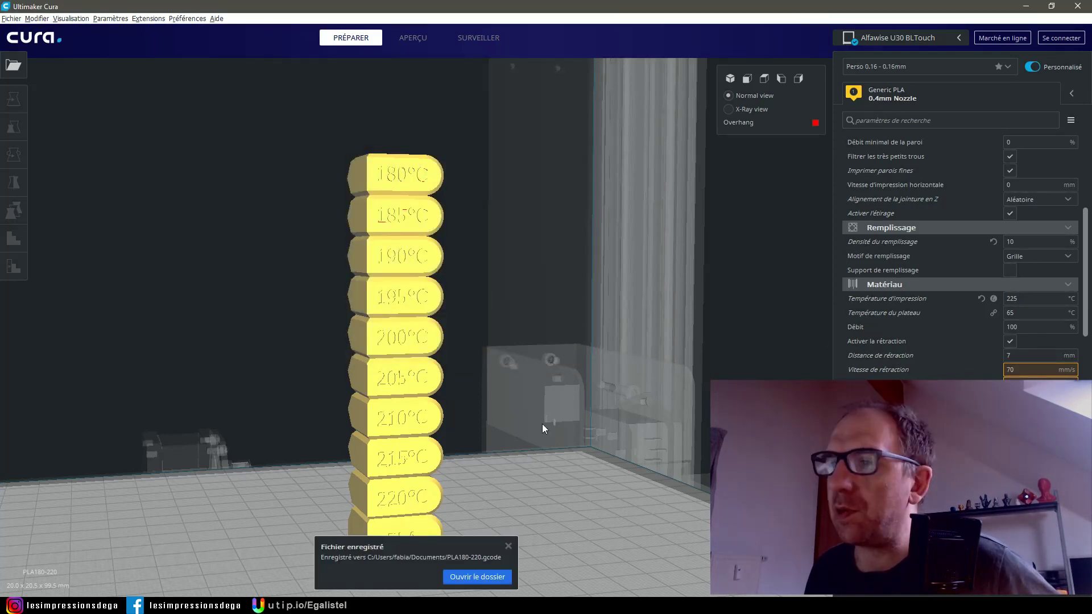
left_click(414, 37)
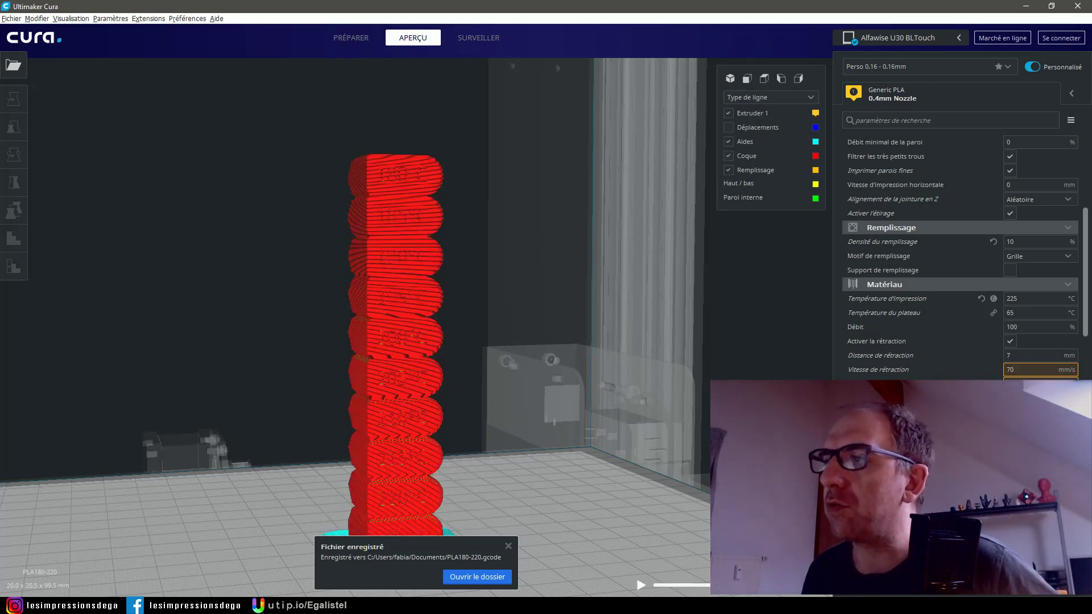
left_click(641, 584)
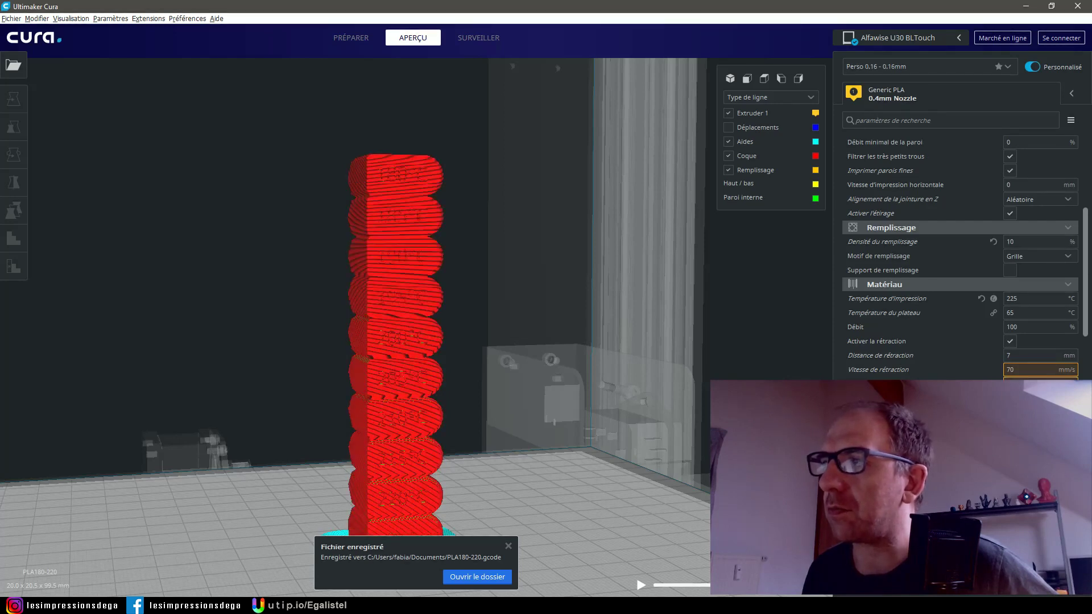
left_click(511, 549)
- Launch Notepad++ from the Start menu app list
key("super")
scroll(84, 410, "down", 3)
scroll(84, 410, "down", 2)
scroll(84, 410, "down", 3)
scroll(84, 411, "down", 3)
scroll(84, 411, "down", 3)
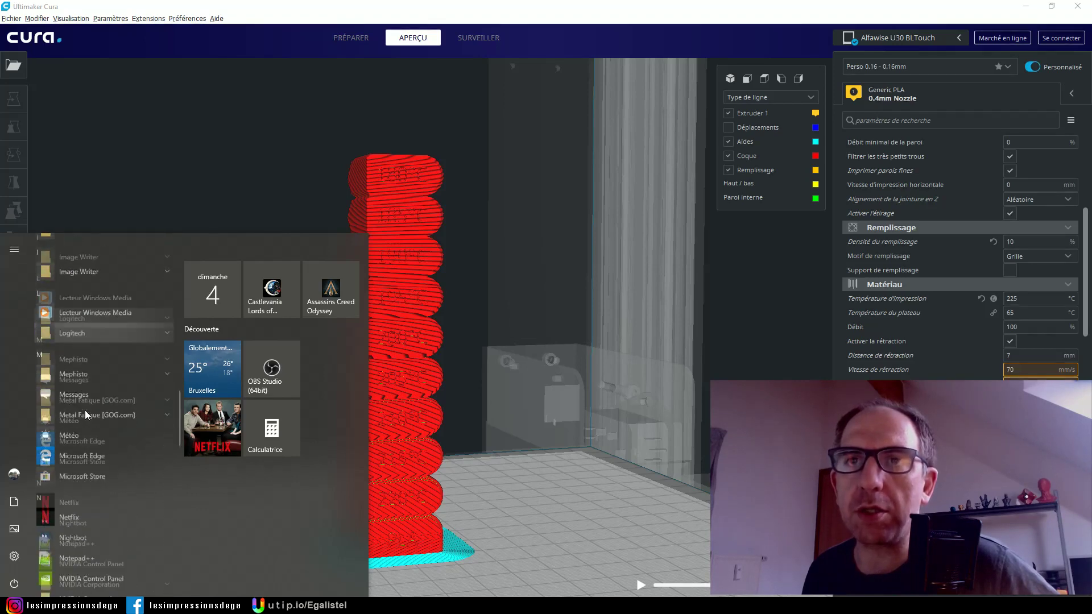
left_click(84, 411)
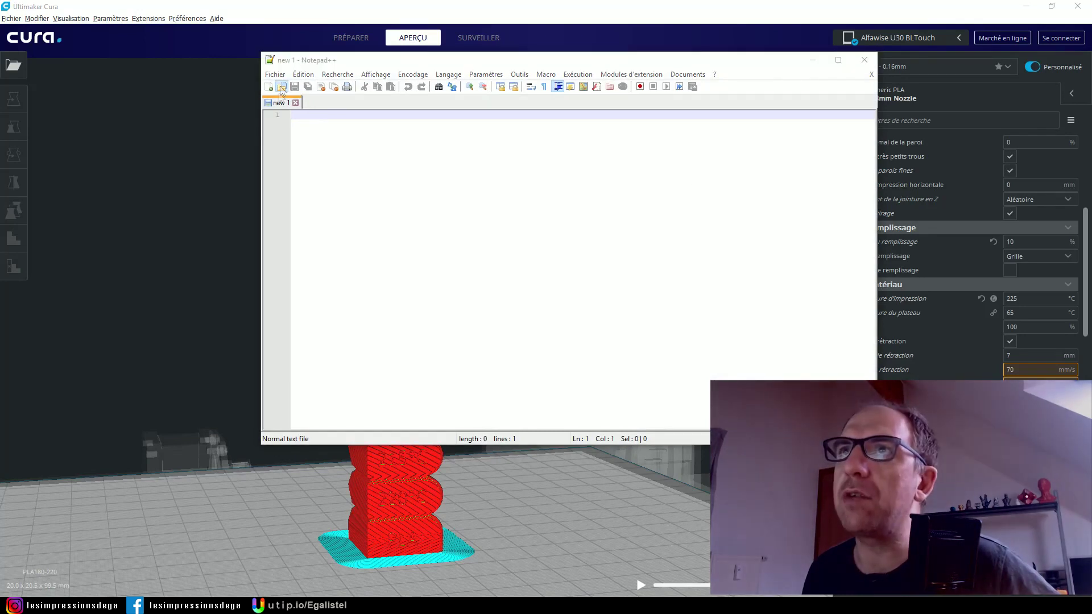
- Open PLA180-220.gcode maximized in Notepad++ and select the M104 S225 line
left_click(282, 87)
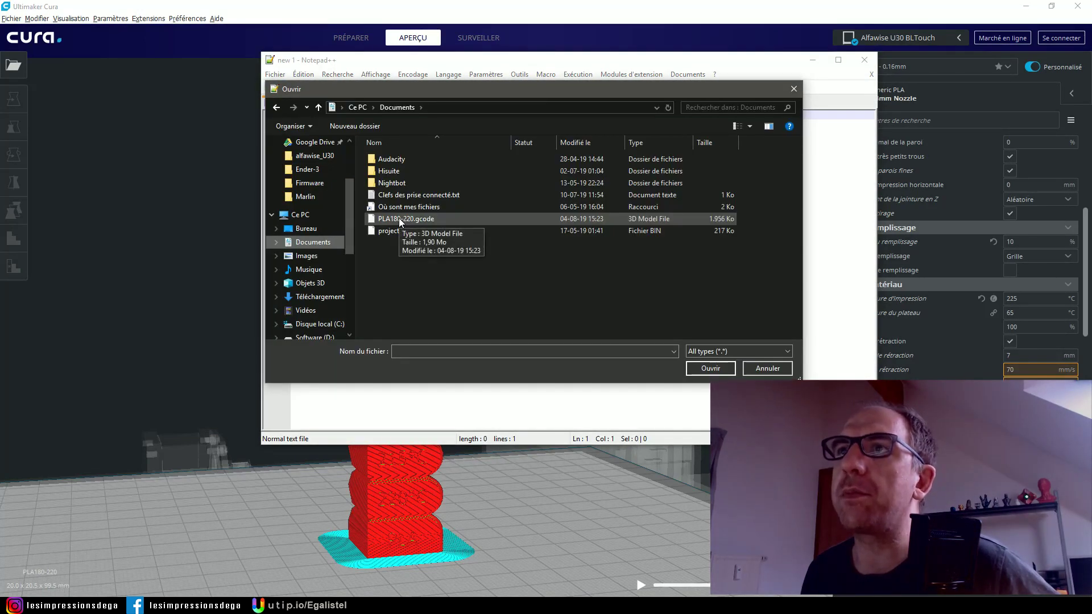
double_click(392, 219)
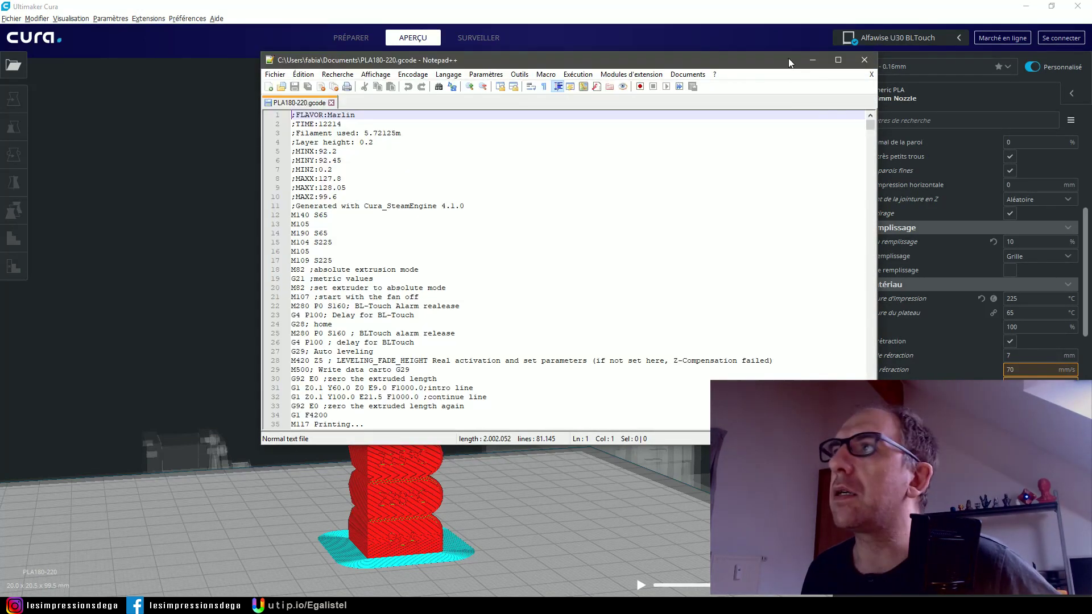
key("super+Up")
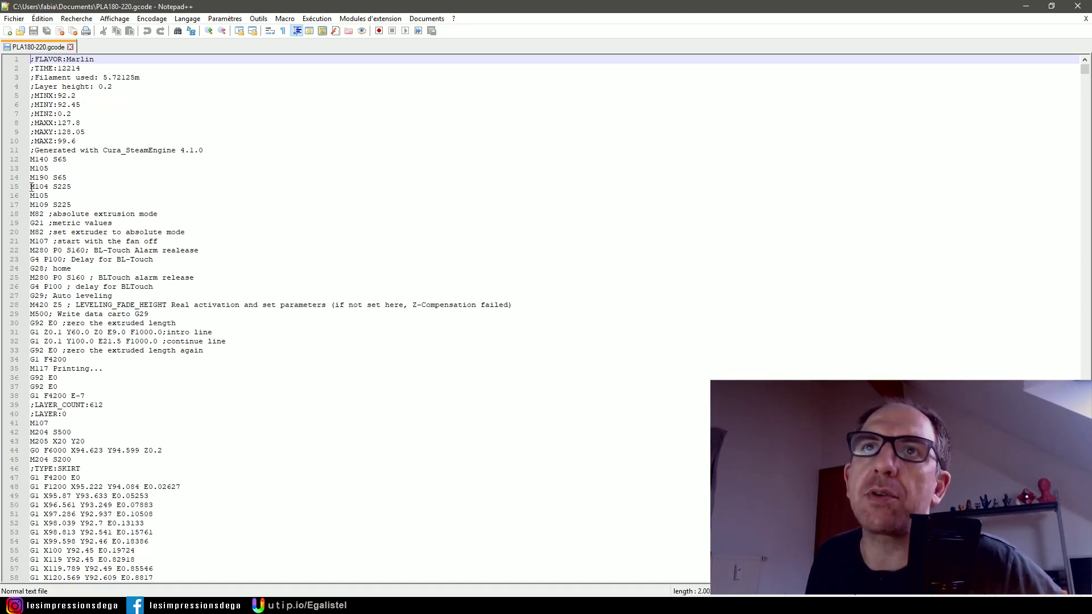
left_click_drag(31, 187, 73, 186)
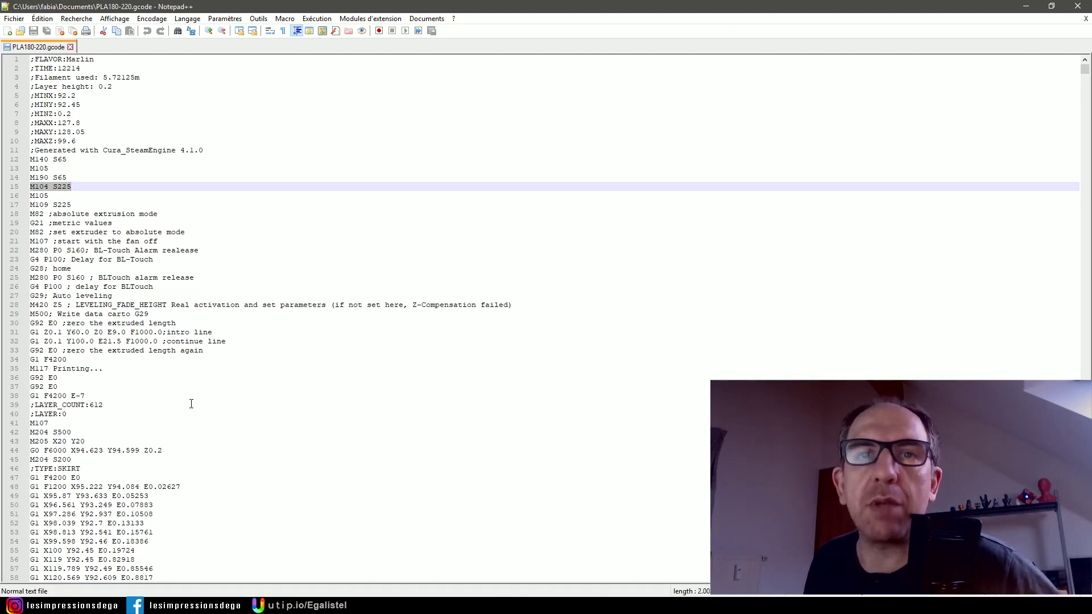
- Check the tower's bottom block in Cura, then select the ;LAYER:0 marker on line 40 and search for it
key("alt+Tab")
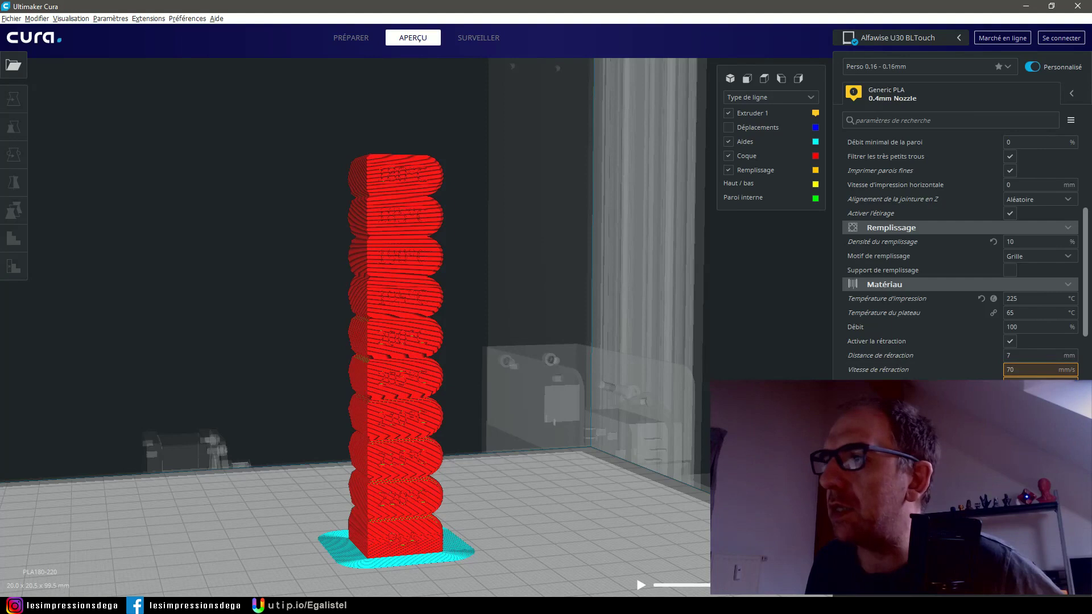
key("Down")
key("Down")
key("Down")
key("Down")
key("Down")
key("Down")
key("Down")
key("Down")
key("Down")
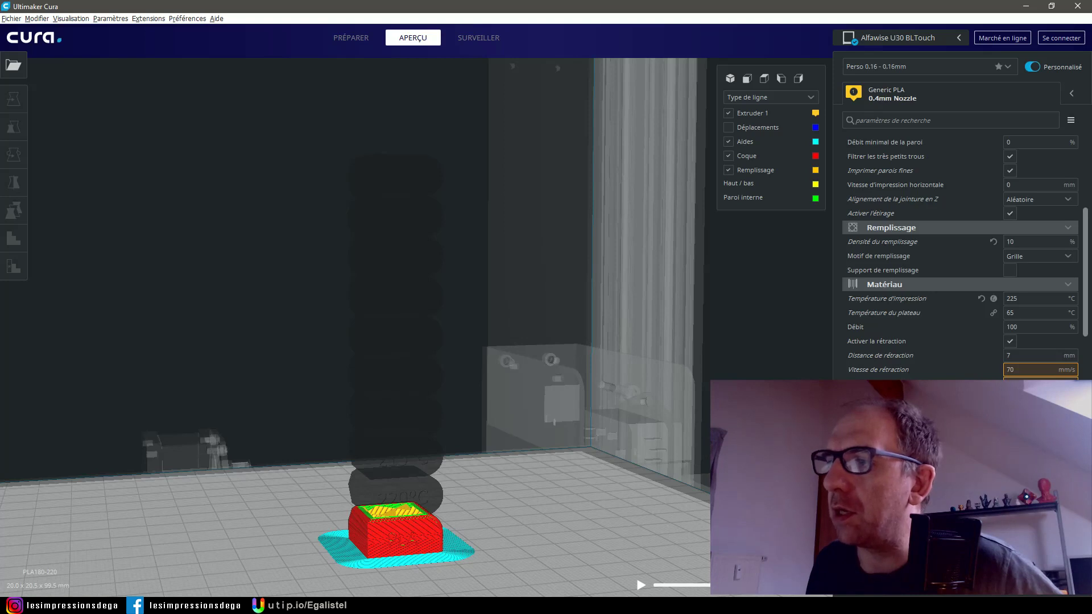
key("alt+Tab")
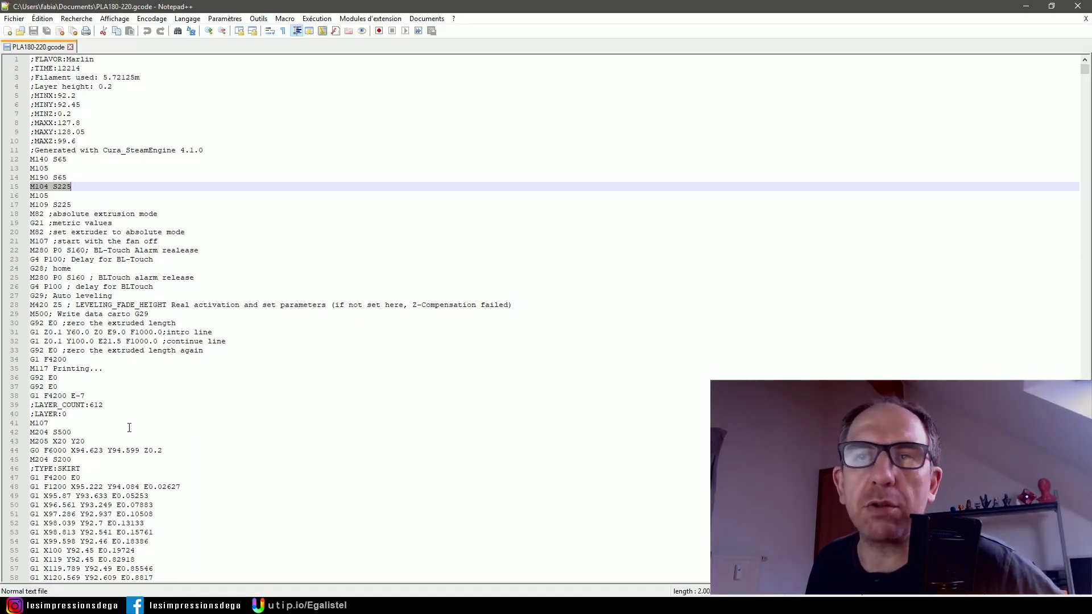
left_click(71, 415)
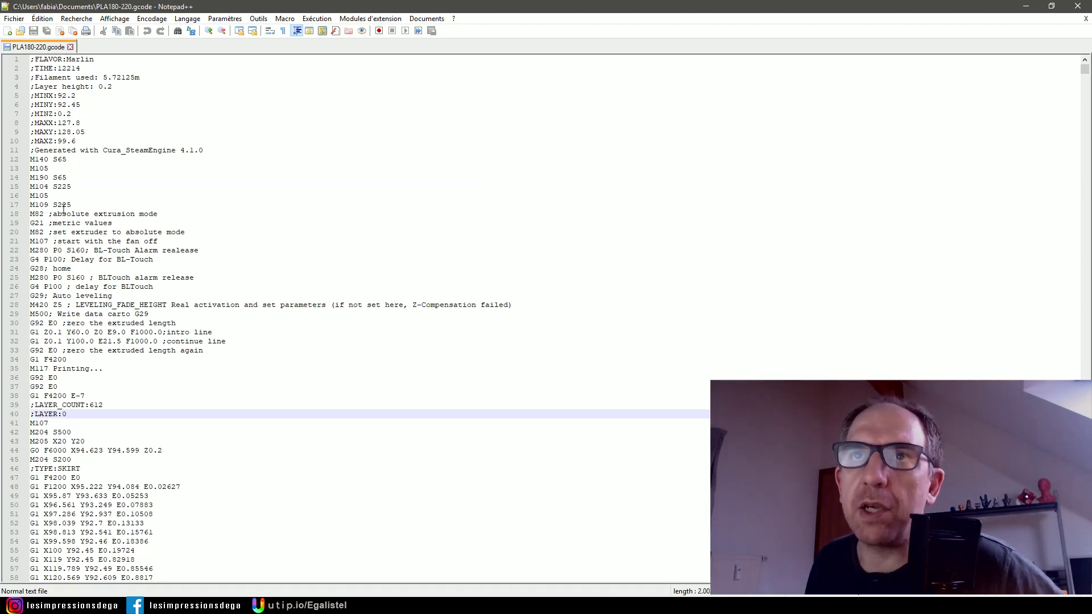
scroll(114, 342, "down", 5)
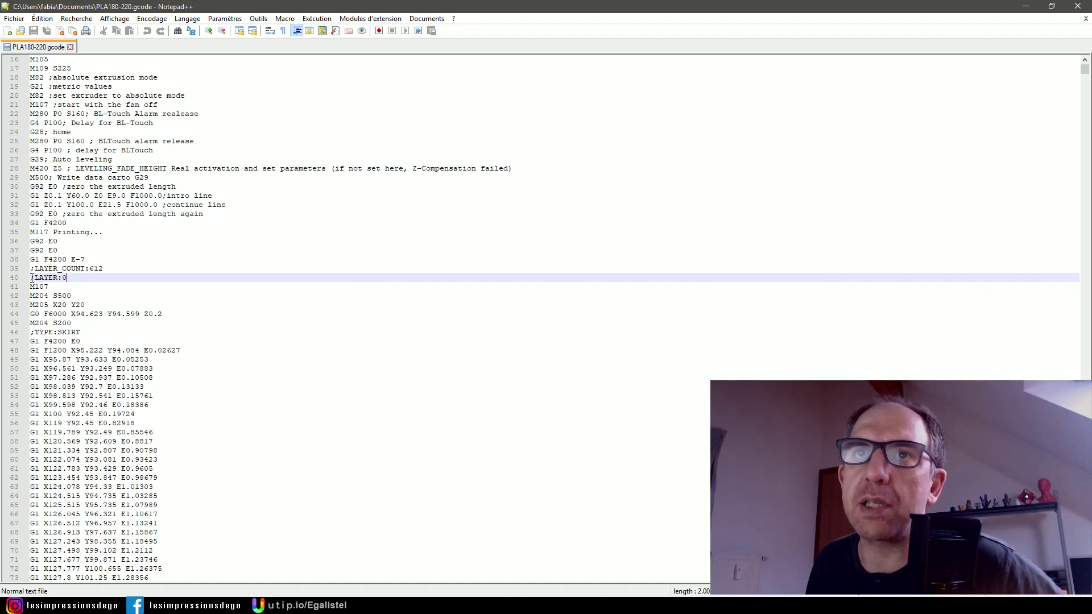
left_click_drag(31, 278, 69, 280)
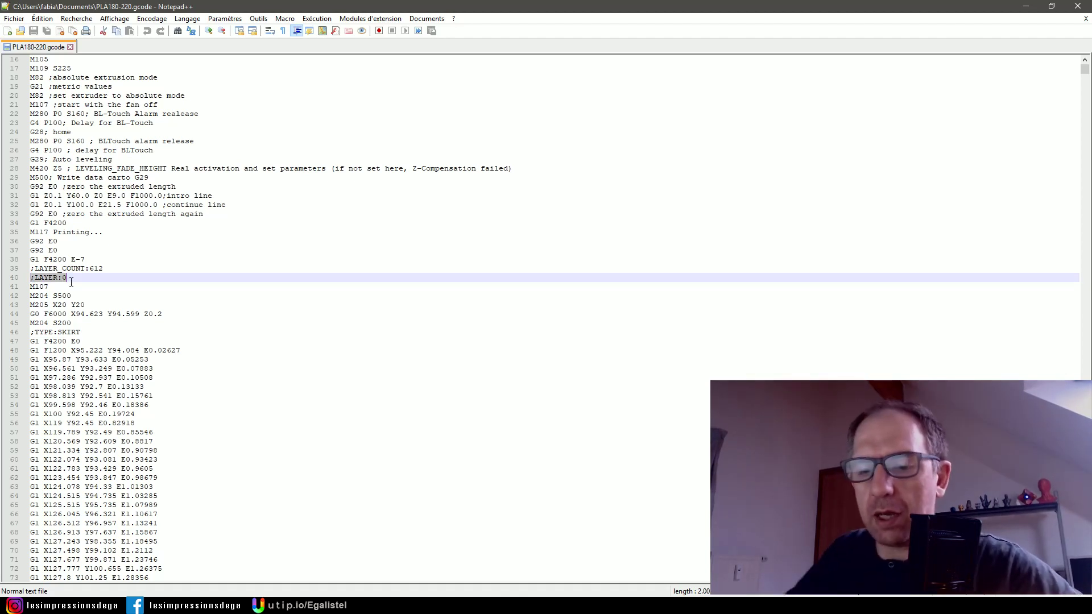
key("ctrl+f")
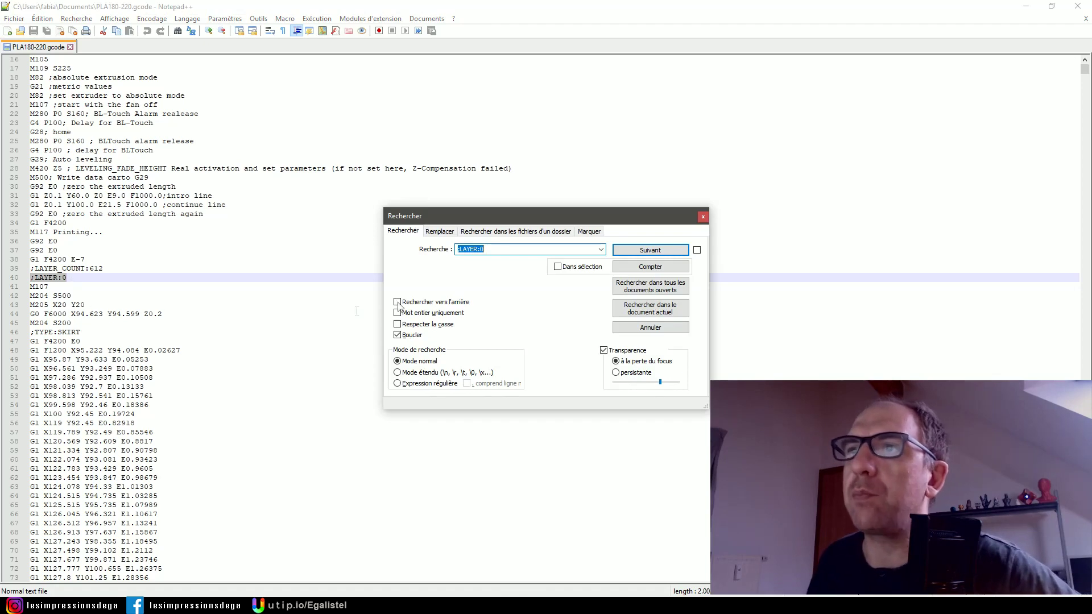
- Change the search to ;LAYER:50 and jump to that marker
left_click_drag(472, 219, 372, 218)
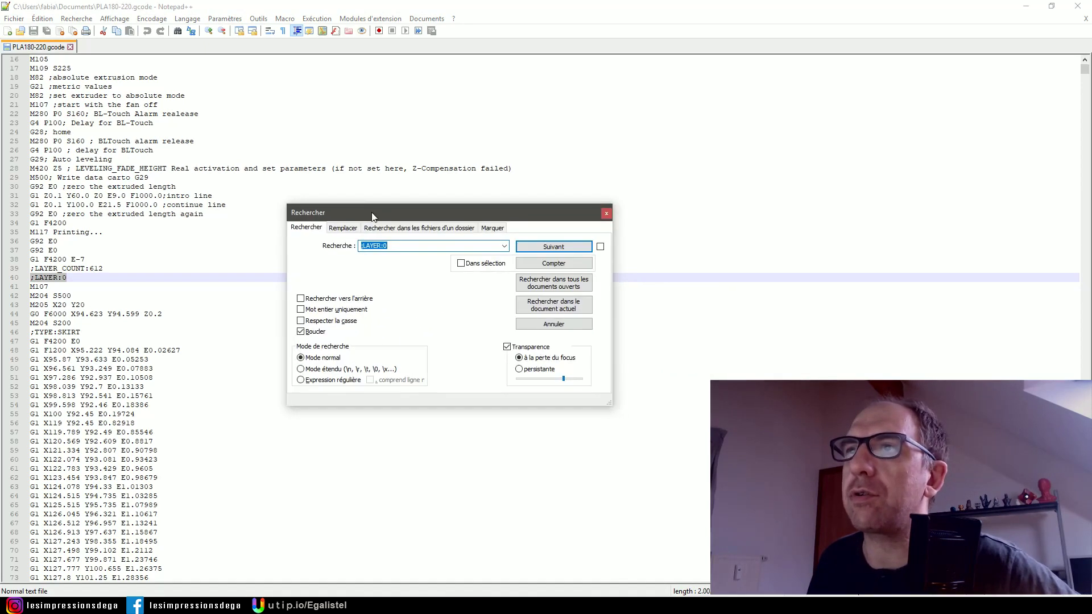
double_click(386, 246)
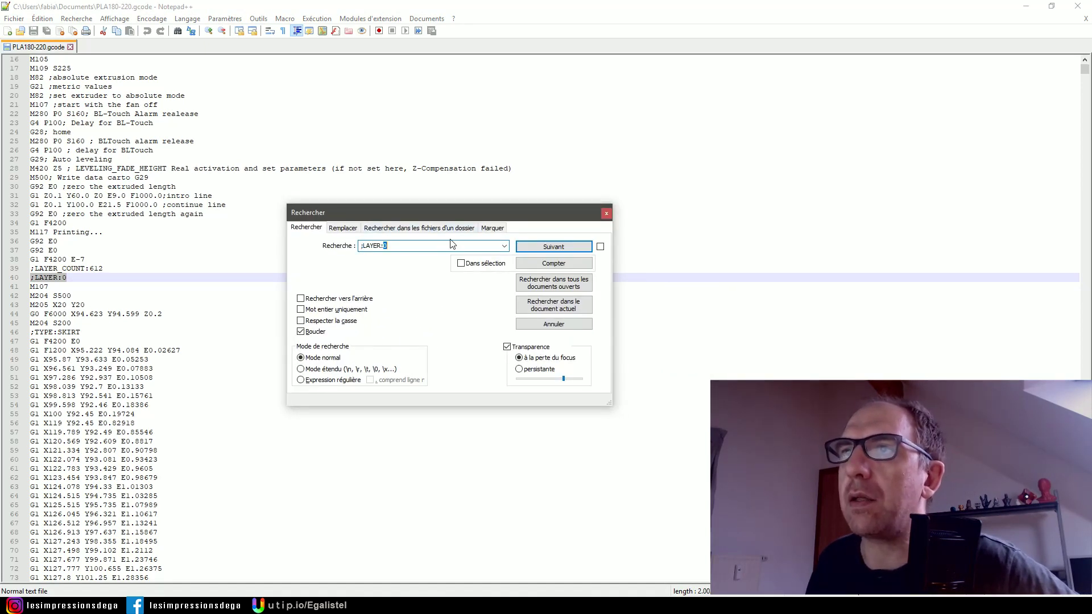
type("50")
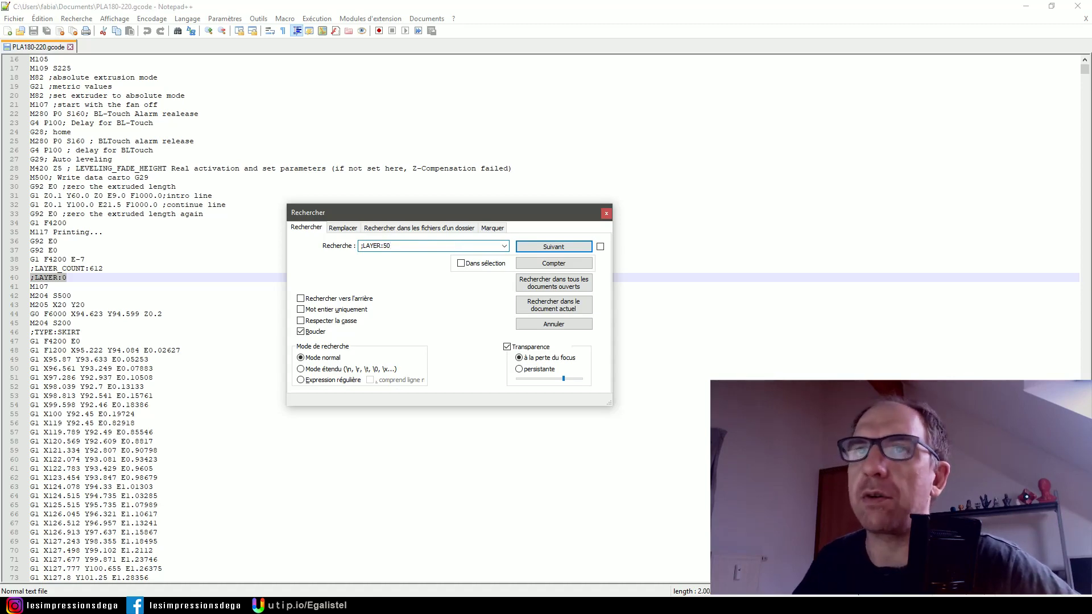
key("Return")
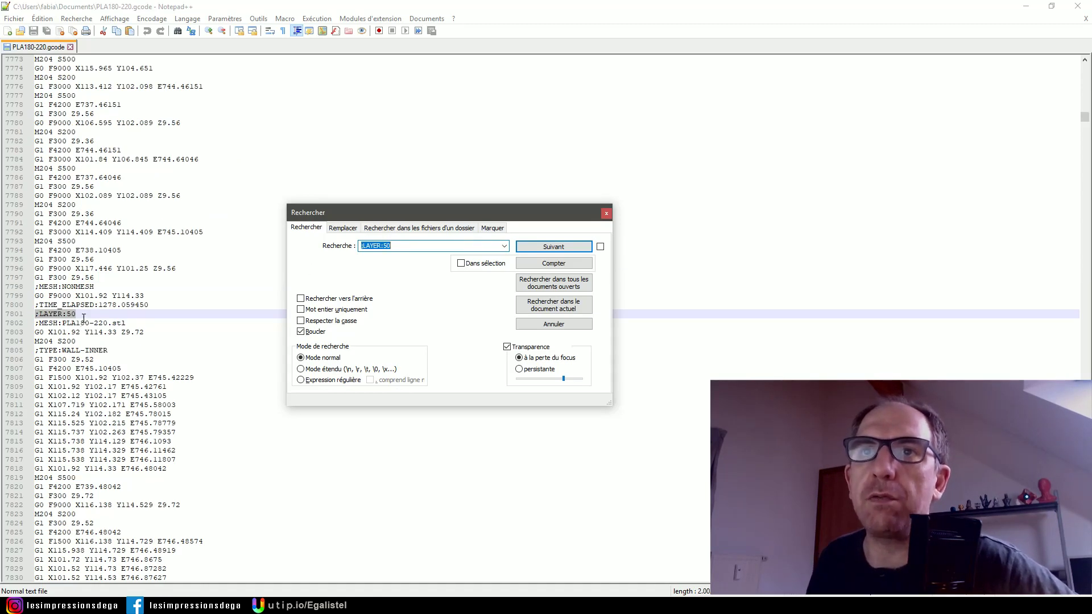
- Start an M104 S2 temperature line directly below ;LAYER:50
left_click_drag(366, 213, 748, 80)
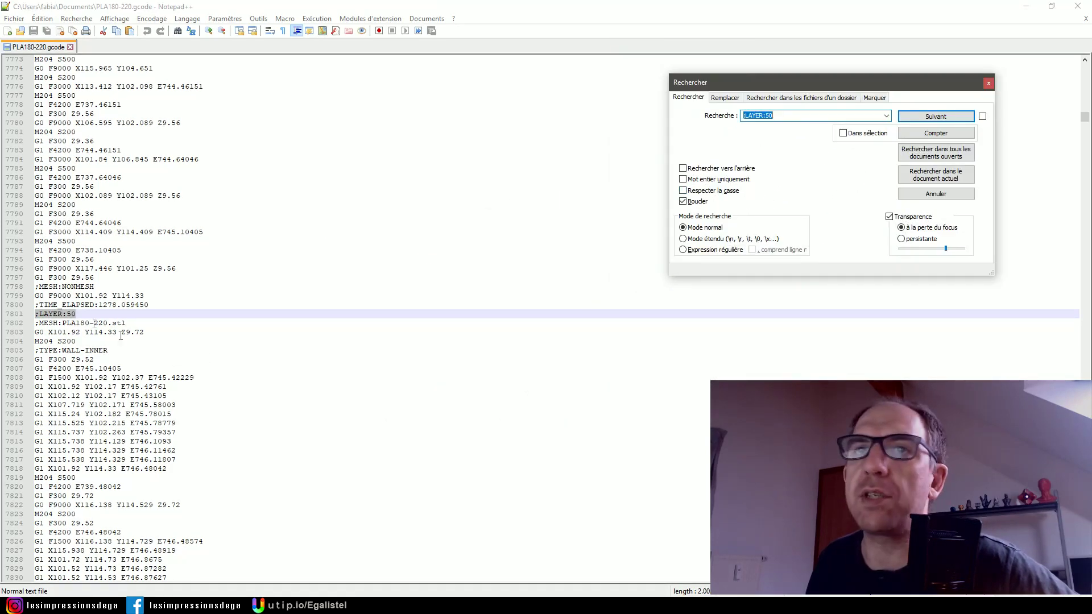
left_click(83, 314)
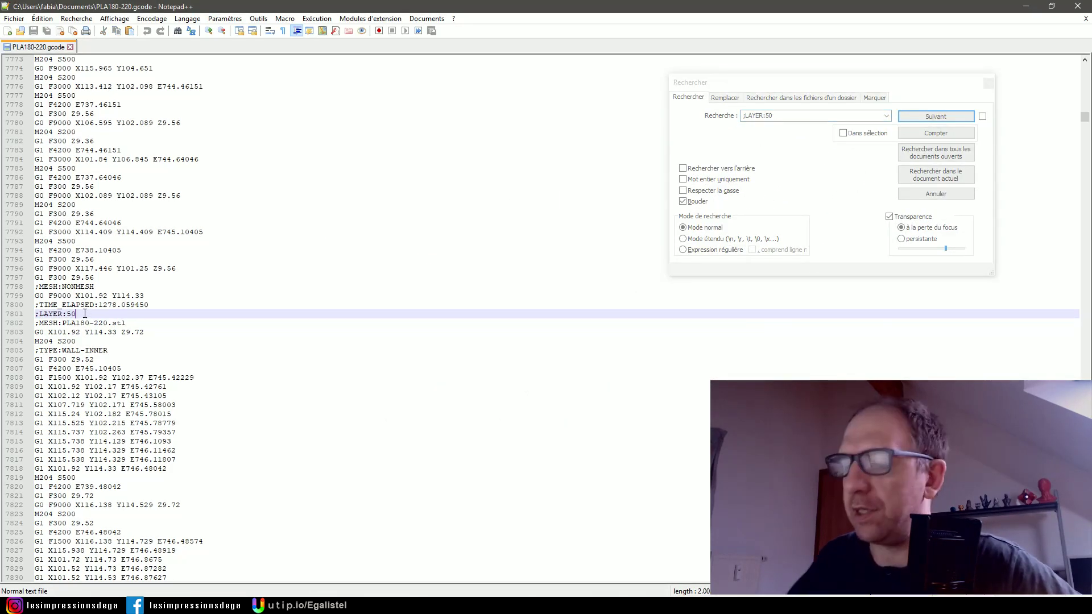
key("Return")
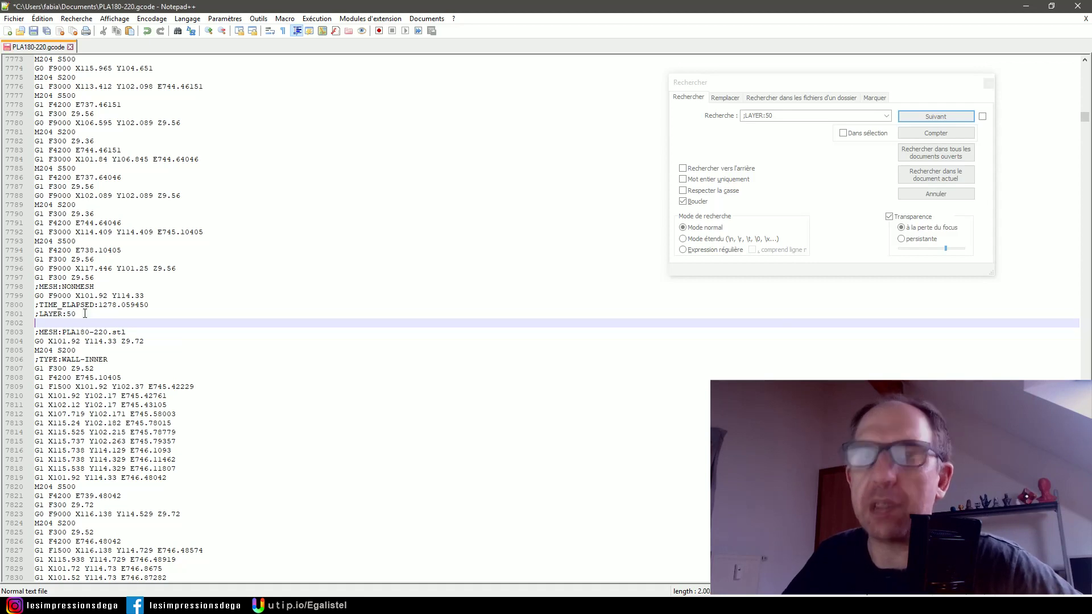
type("M104")
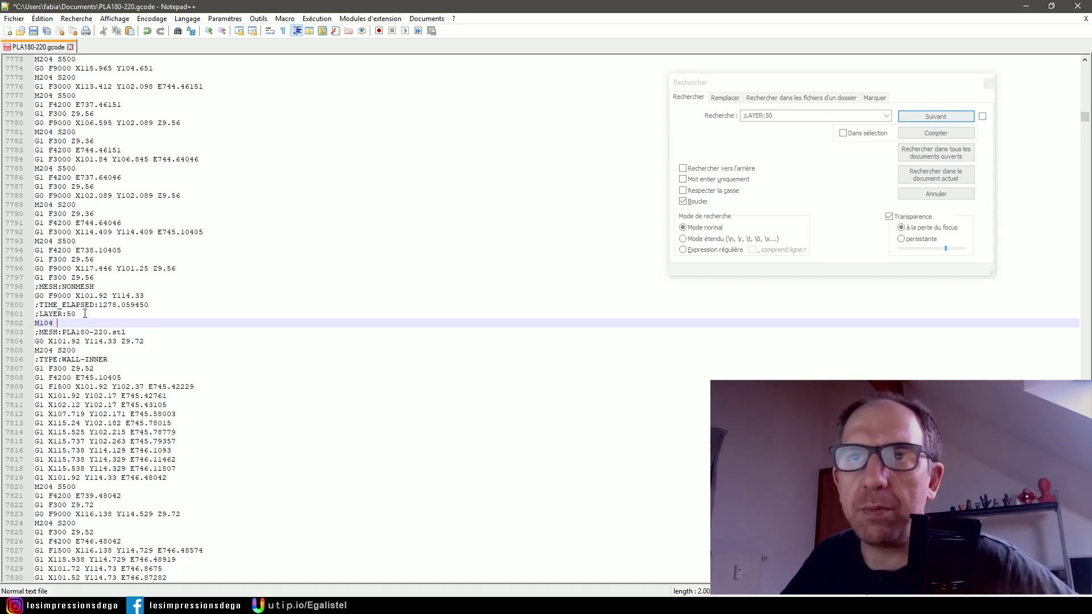
type(" S")
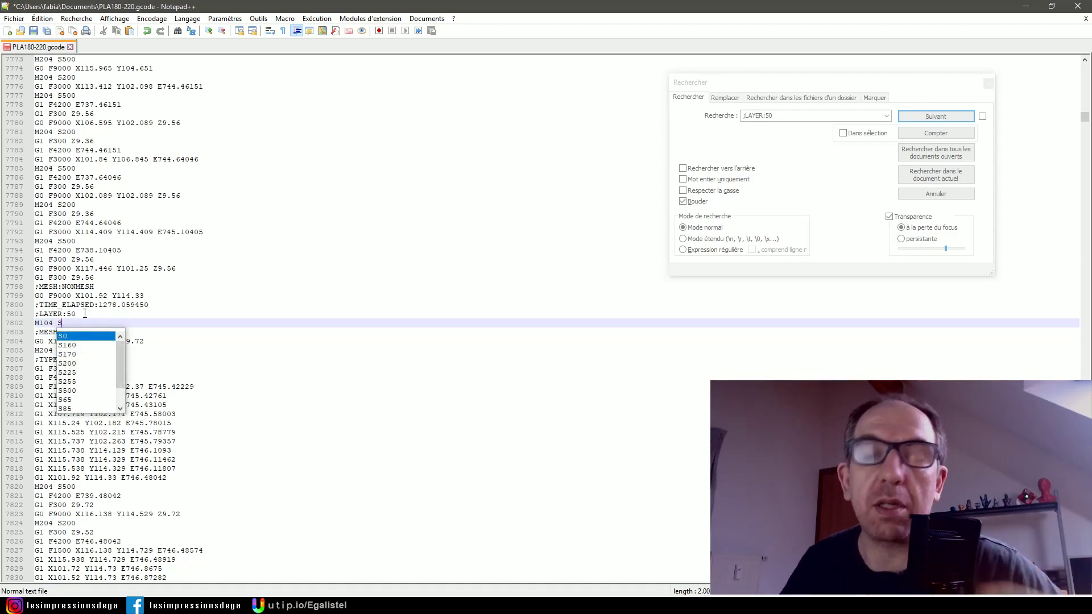
type("22")
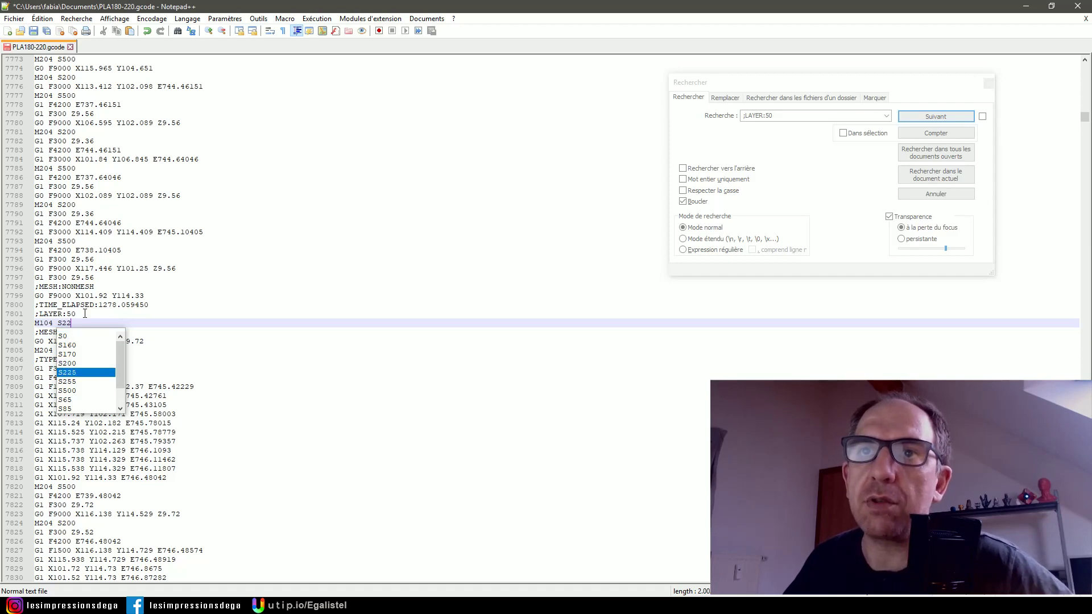
key("Return")
- Step through Cura's layer preview to see where the next tower block starts
key("alt+Tab")
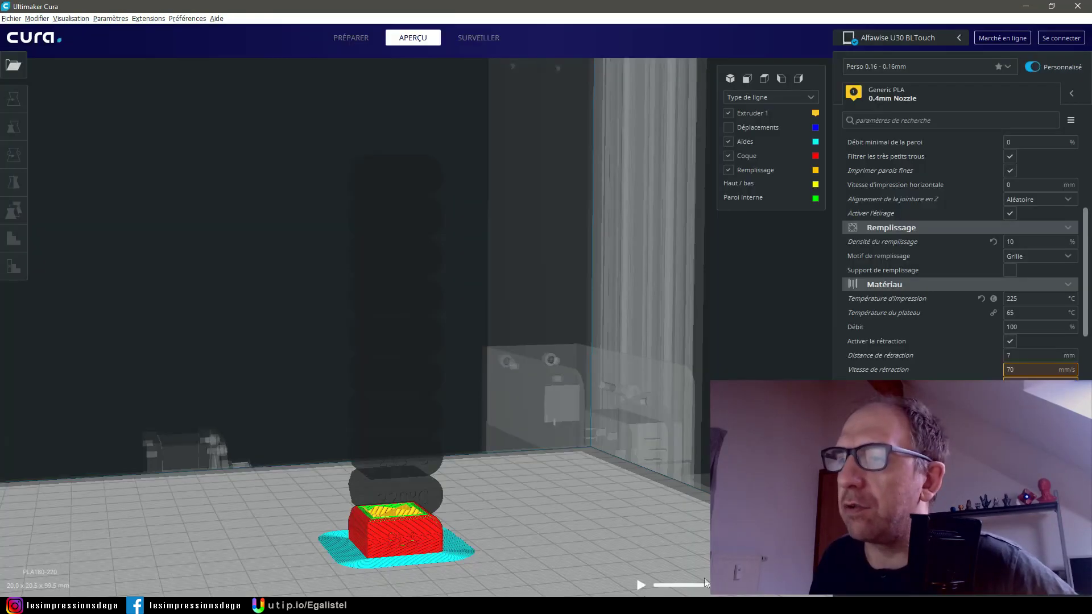
key("Up")
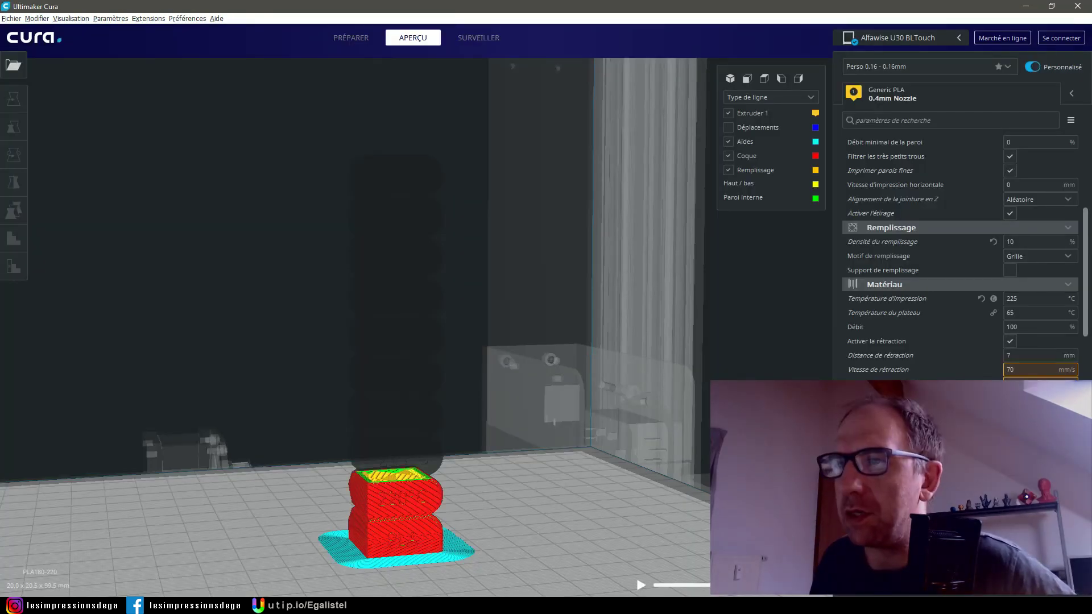
key("Down")
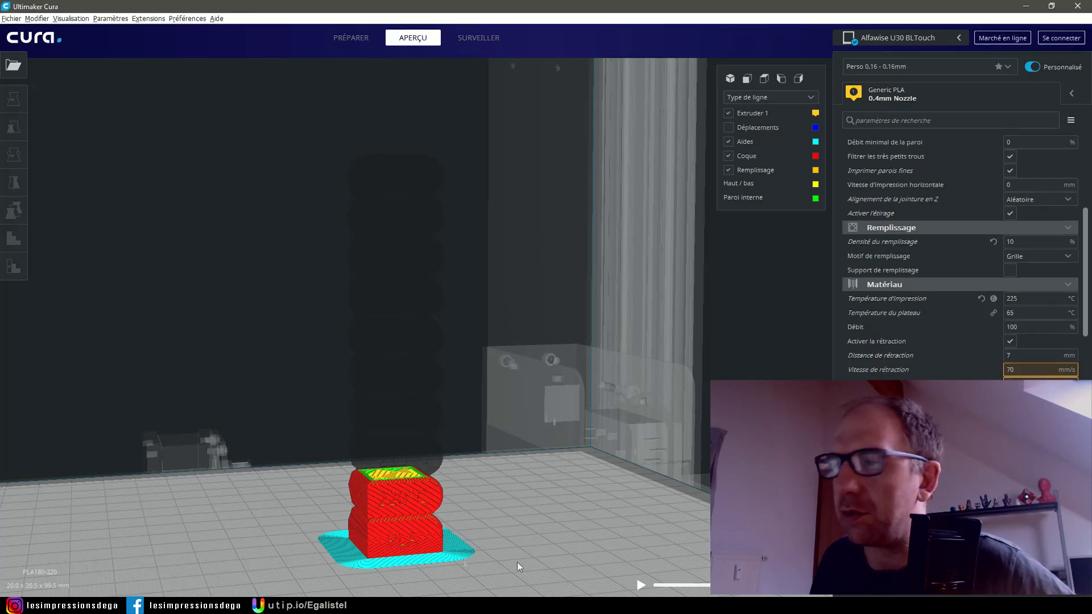
key("alt+Tab")
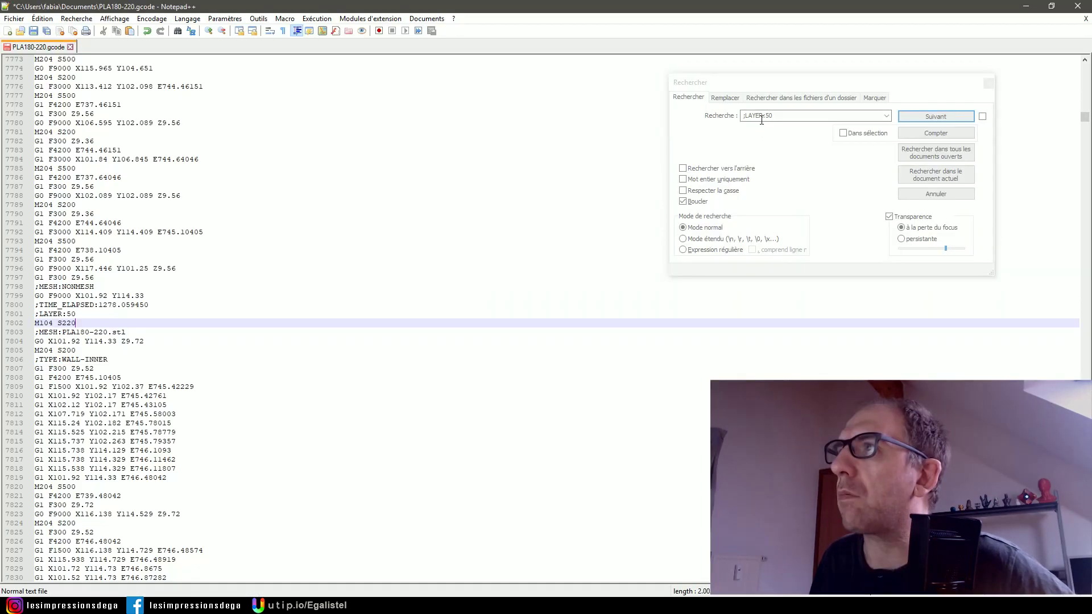
- Search for the ;LAYER:110 marker
key("ctrl+f")
type("10")
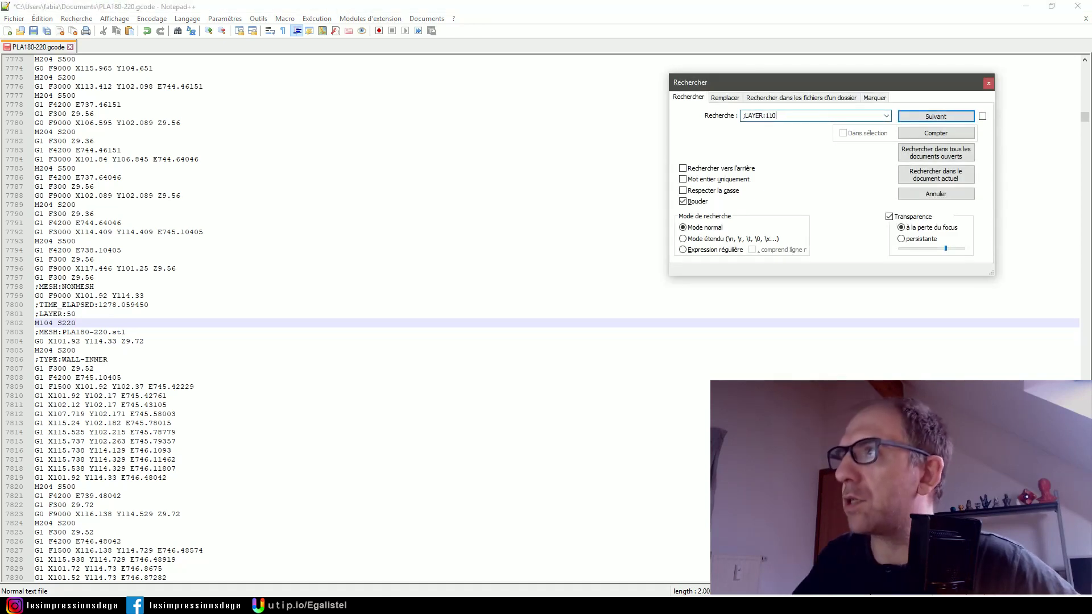
key("Return")
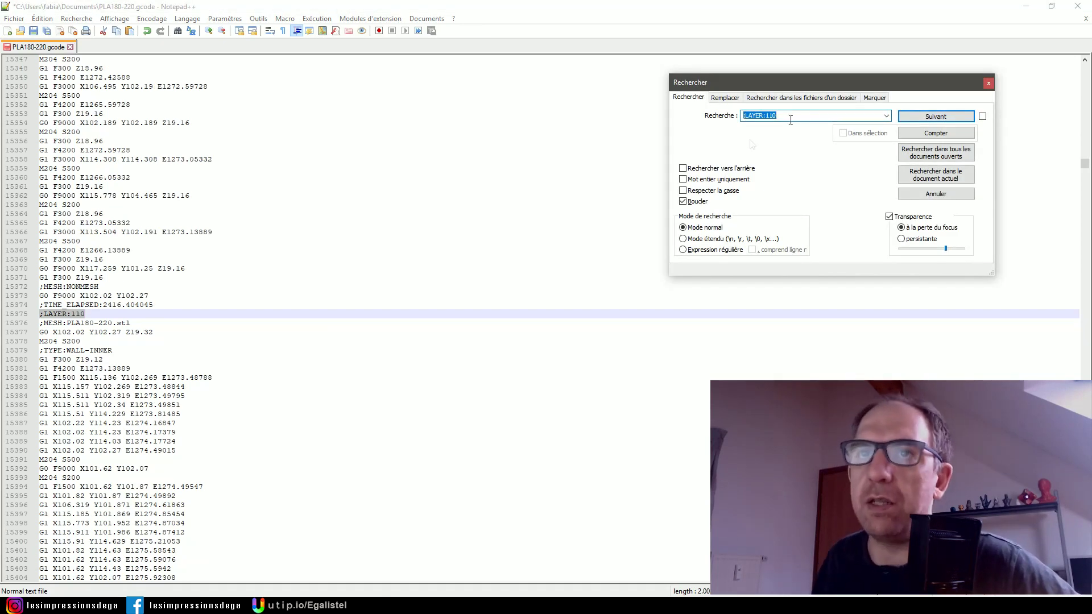
- Insert an M104 S215 line directly below ;LAYER:110
left_click(88, 314)
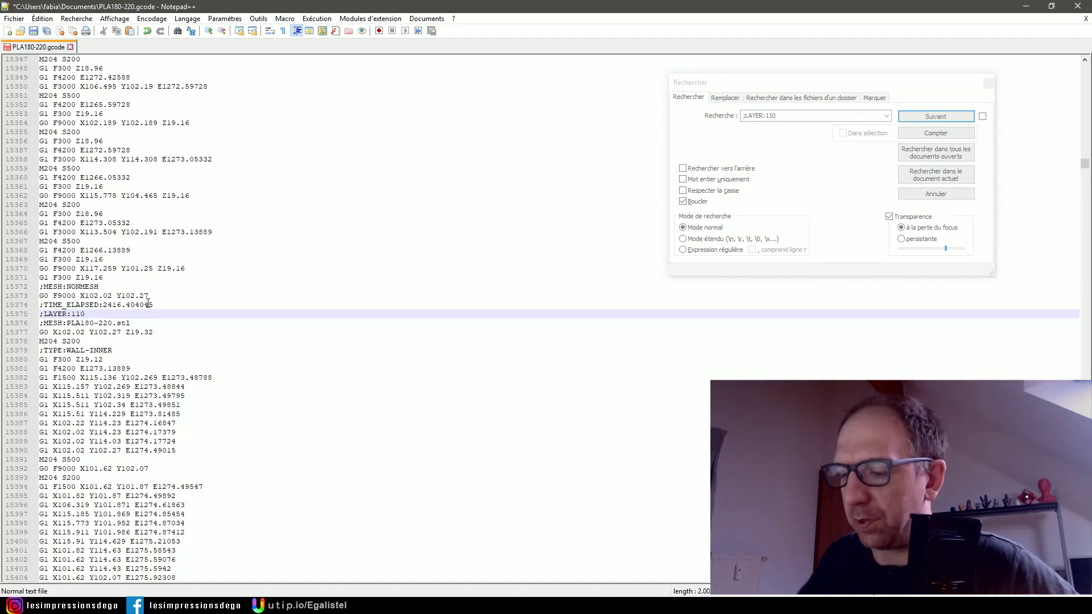
key("Return")
type("M104 S")
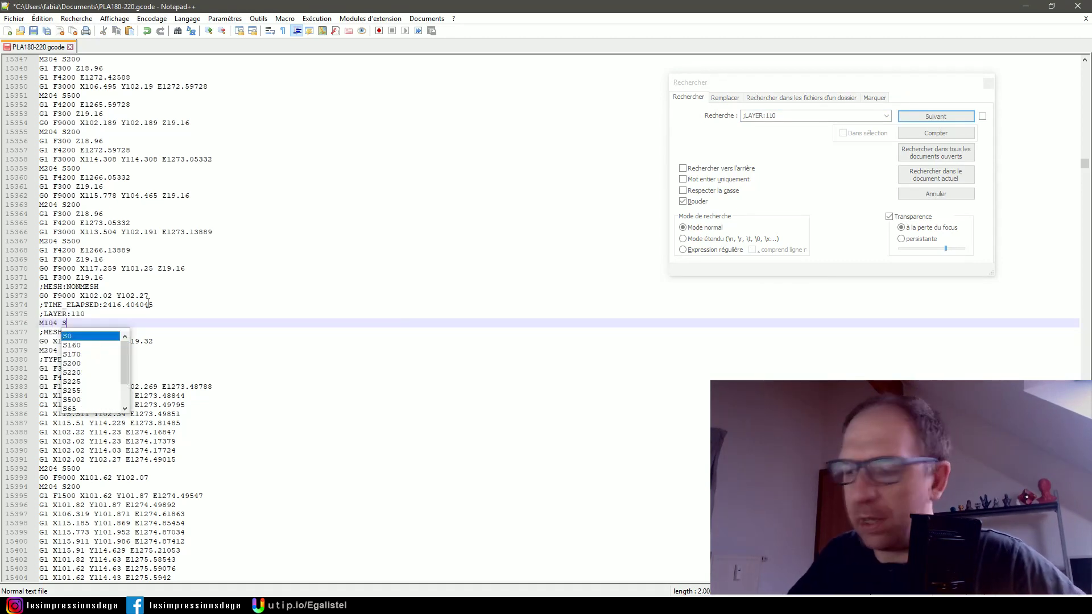
key("alt+Tab")
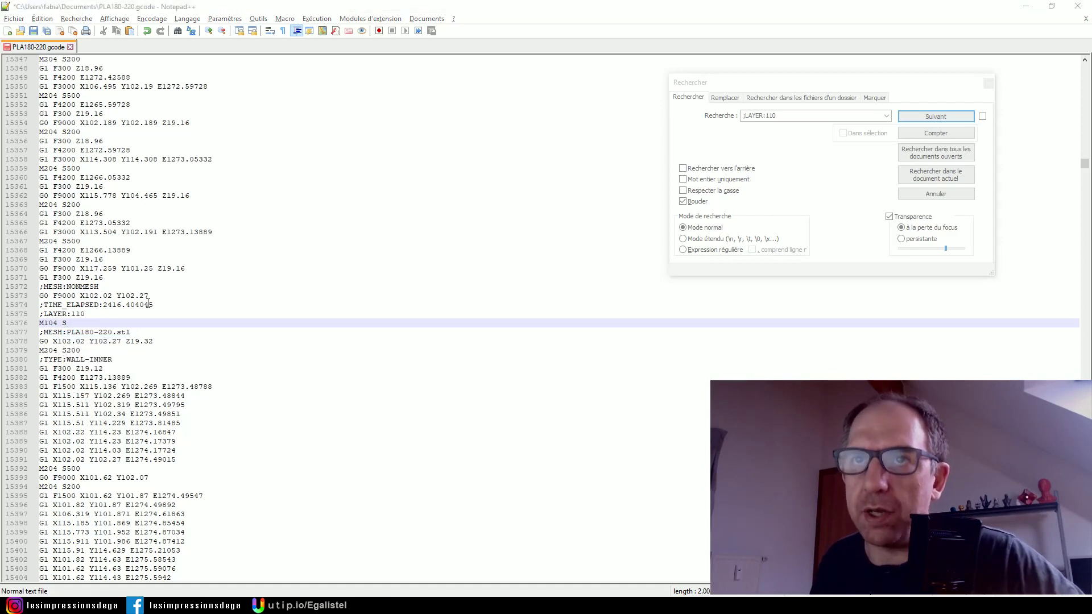
key("alt+Tab")
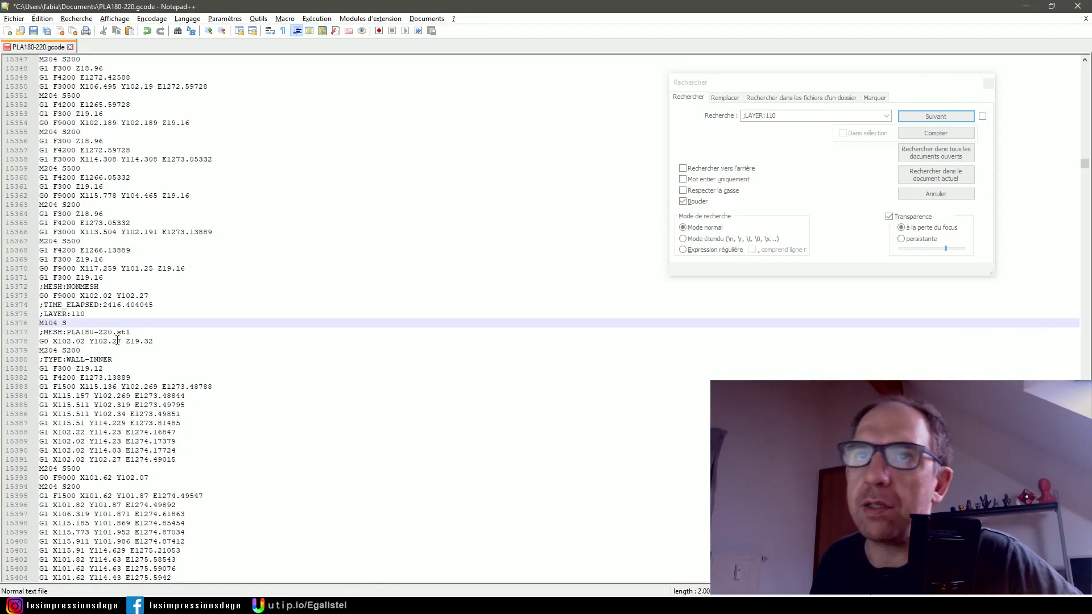
type("215")
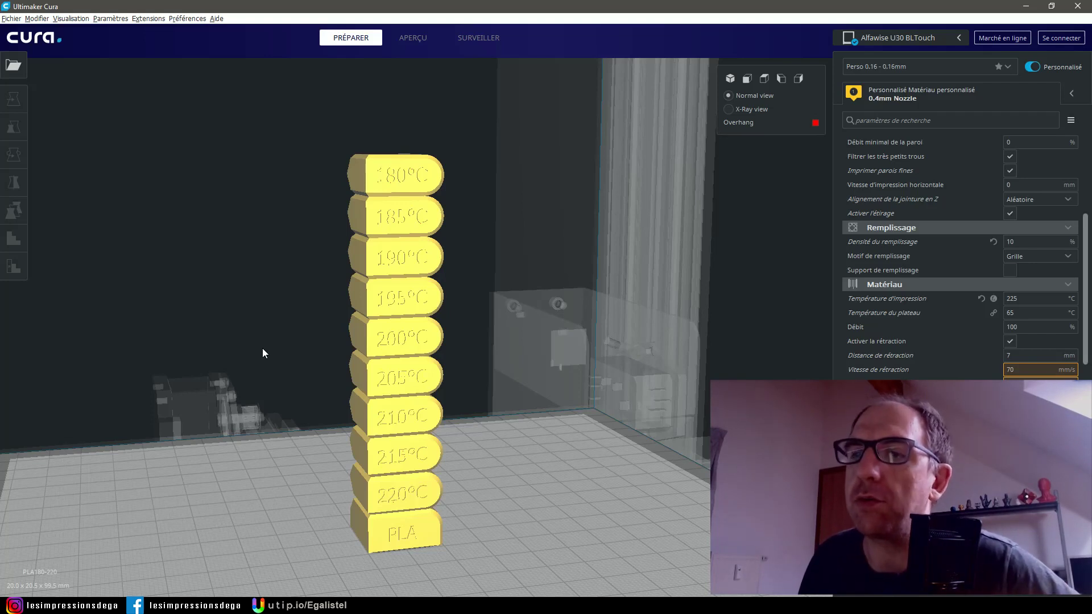
right_click_drag(263, 350, 291, 395)
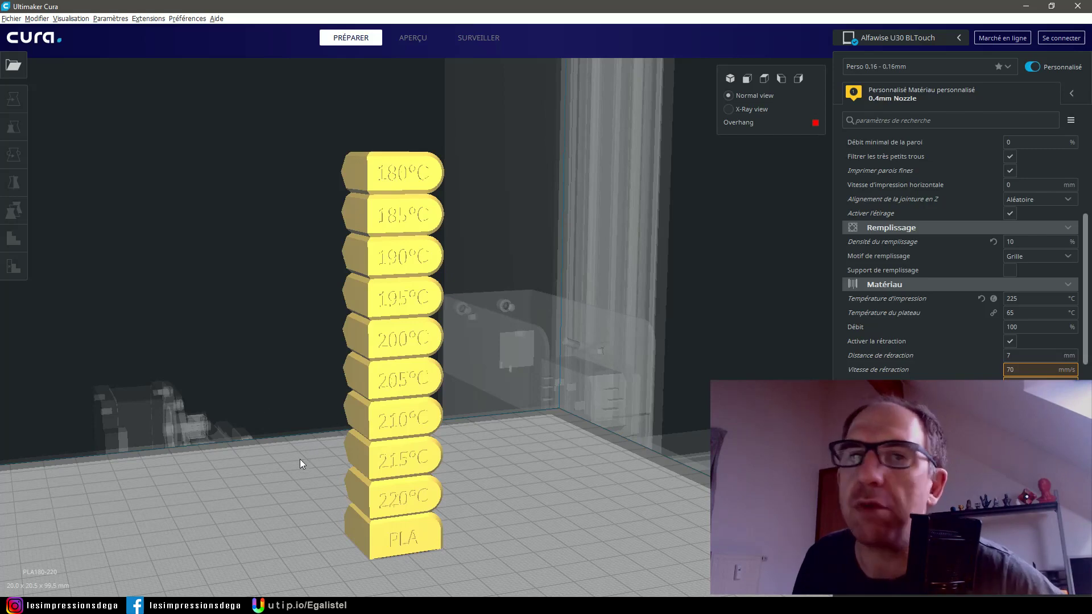
right_click_drag(302, 471, 286, 445)
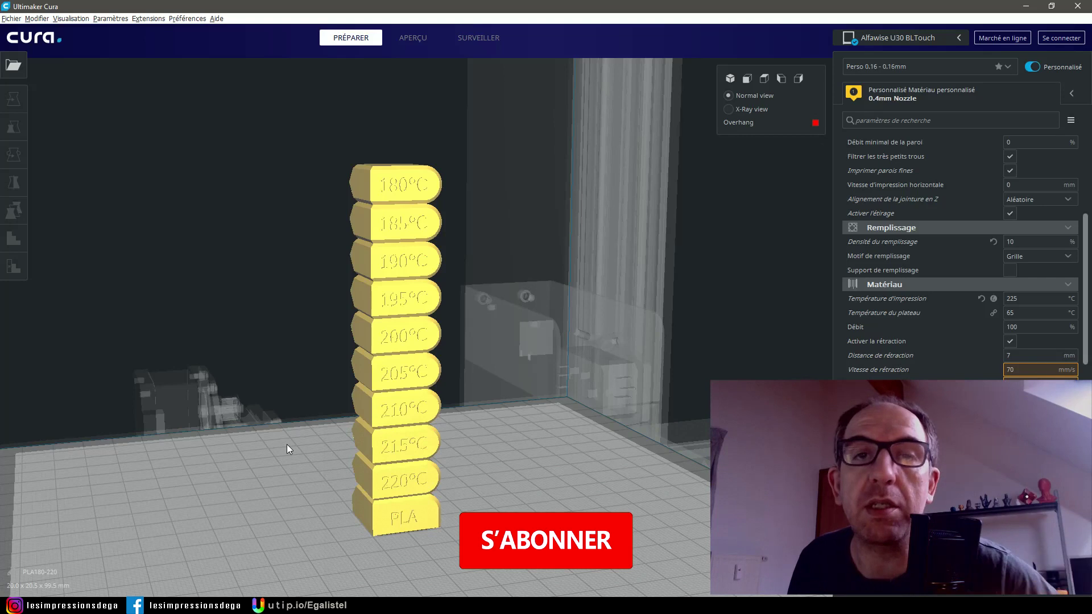